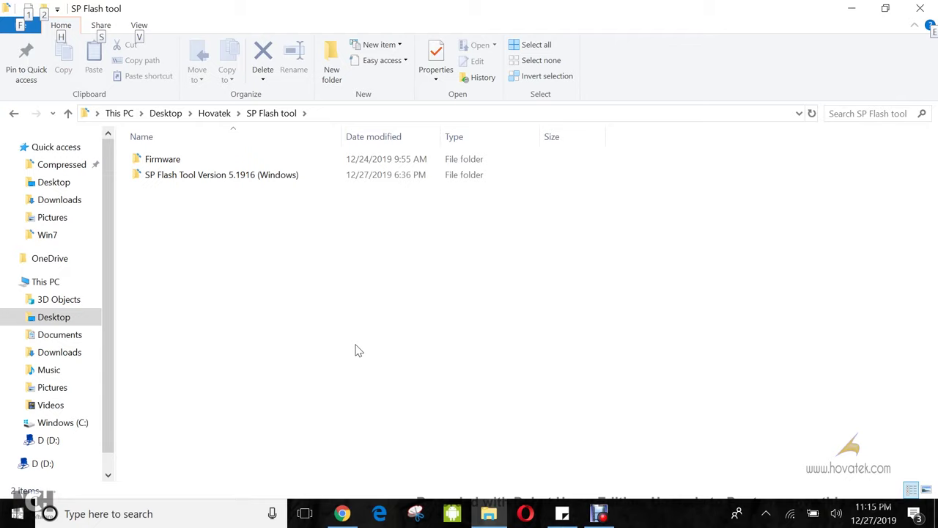
- Open the SP Flash Tool Version 5.1916 (Windows) folder and select flash_tool
double_click(211, 182)
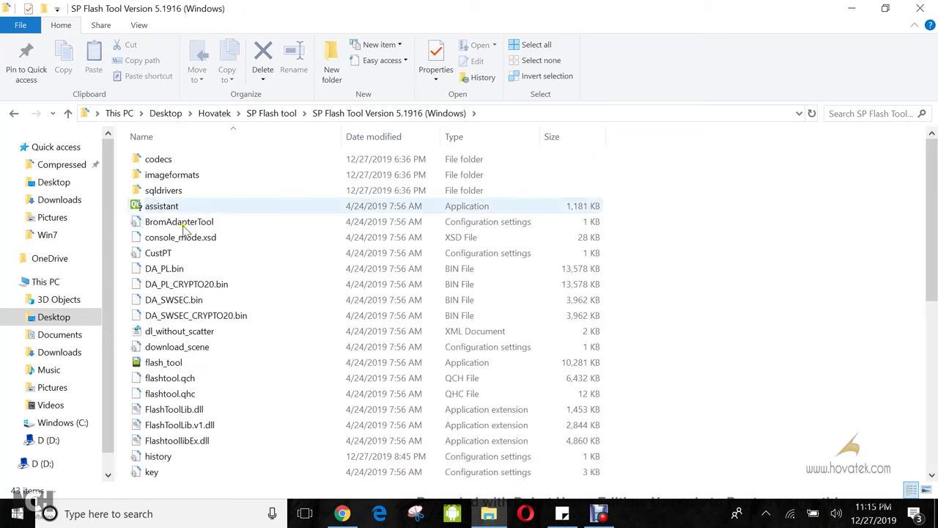
left_click(167, 363)
- Launch flash_tool, bring its window into view, and keep Download Only as the download mode
double_click(167, 363)
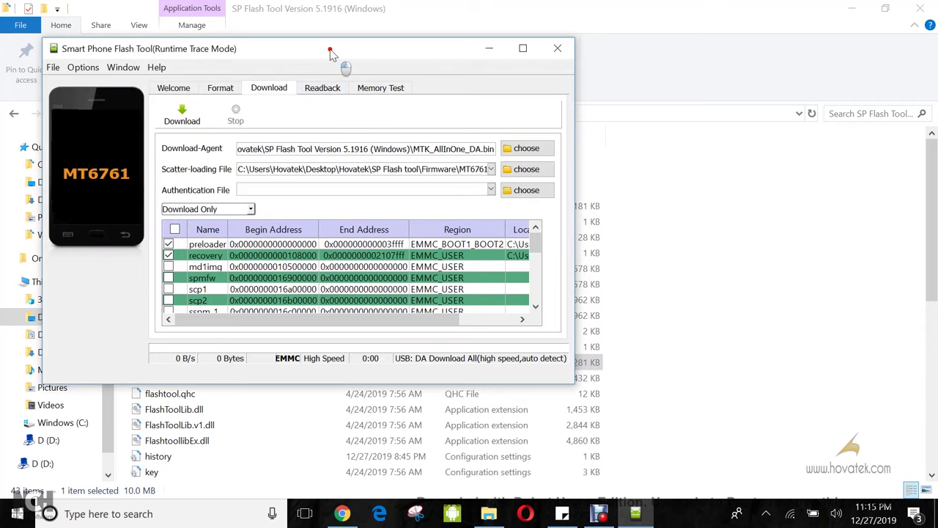
left_click_drag(331, 54, 405, 139)
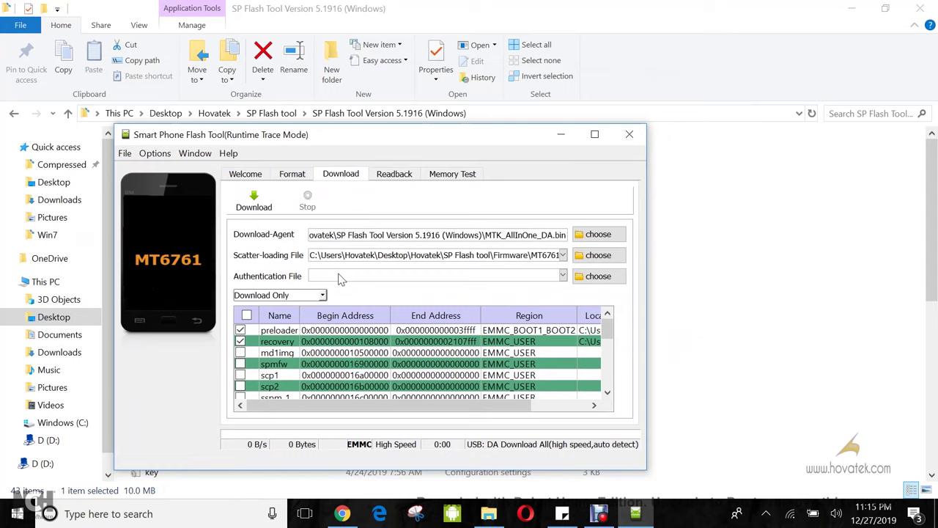
left_click(321, 295)
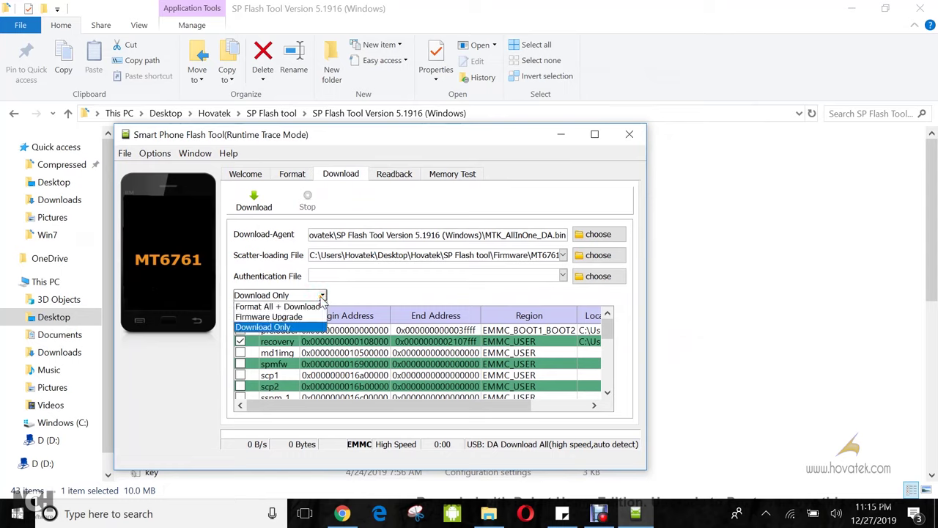
left_click(322, 297)
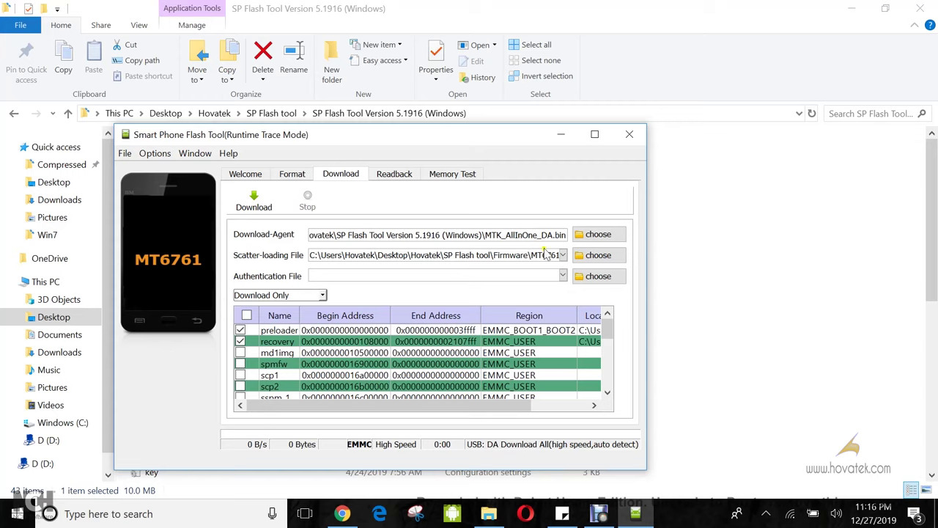
left_click(601, 239)
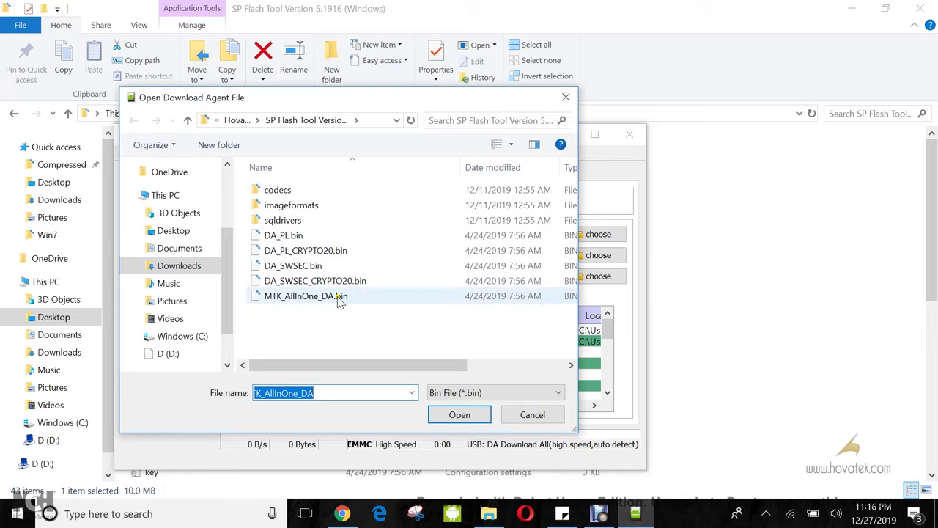
- Load MTK_AllInOne_DA.bin as the download agent
left_click(313, 297)
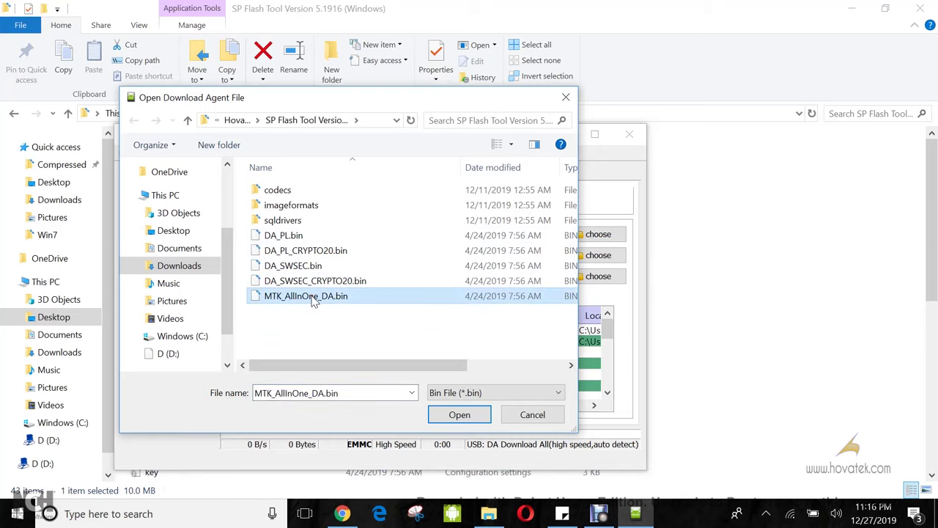
left_click(456, 416)
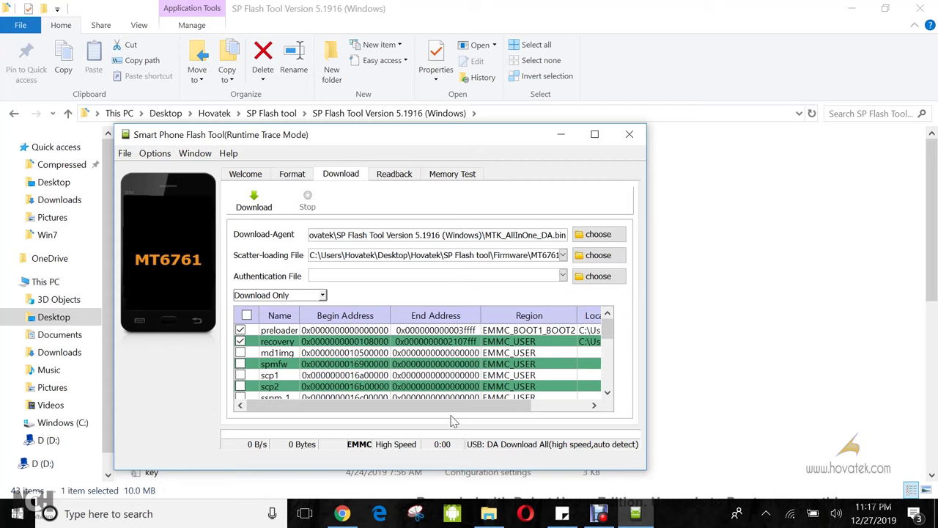
- In File Explorer, open the Firmware folder and select MT6761_Android_scatter
left_click(738, 377)
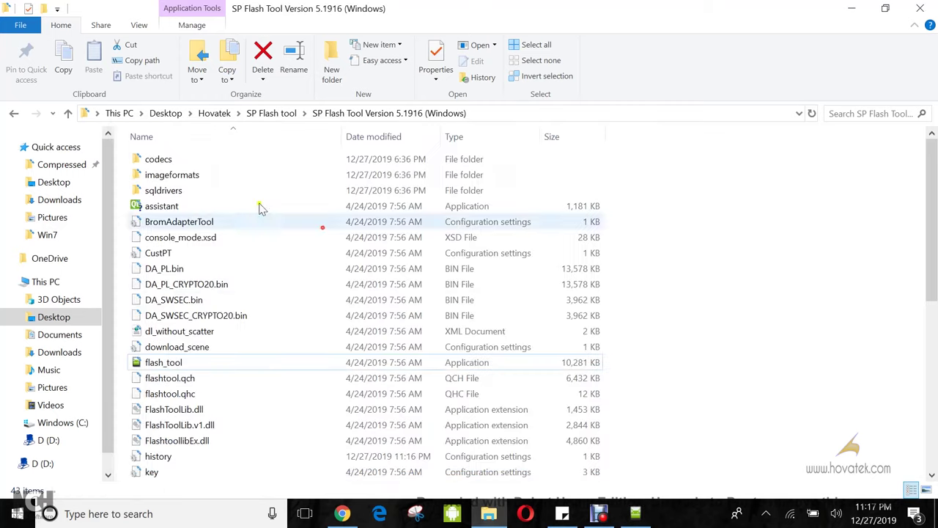
left_click(280, 115)
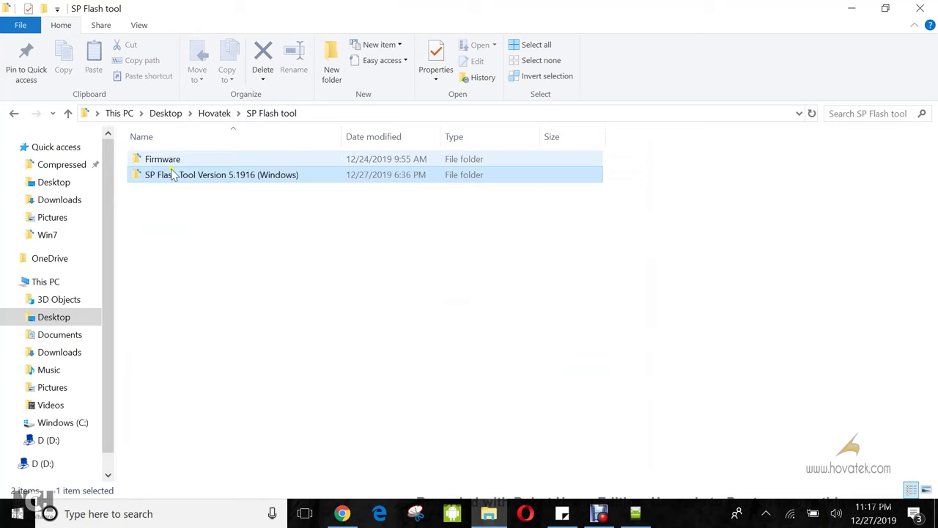
double_click(162, 159)
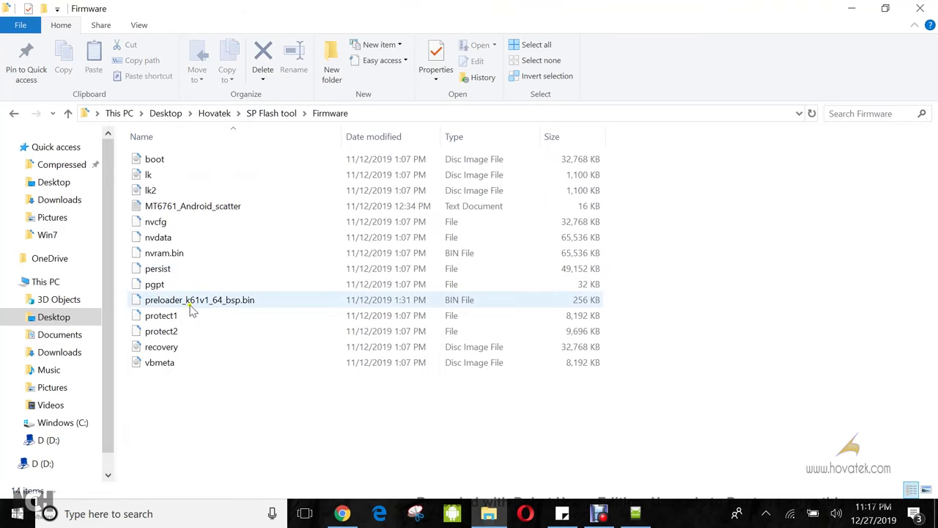
left_click(199, 208)
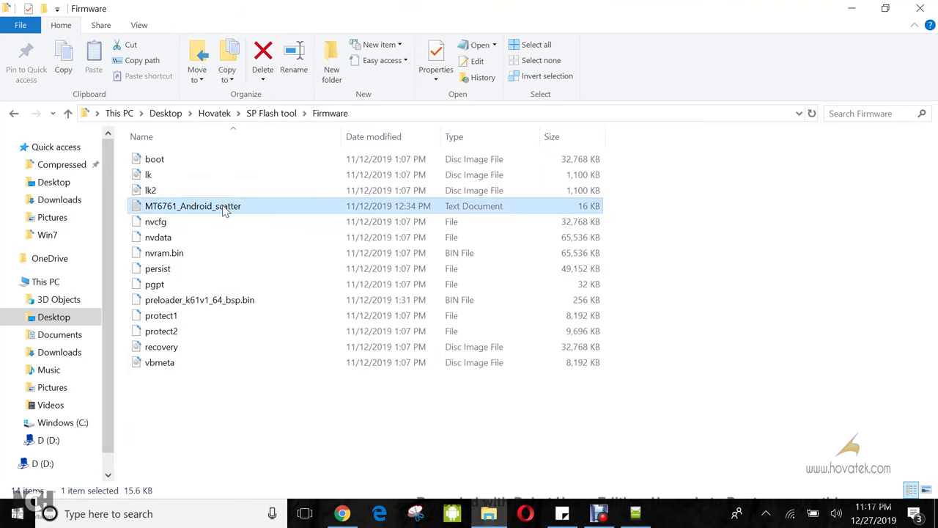
- Load MT6761_Android_scatter as SP Flash Tool's scatter-loading file
left_click(634, 515)
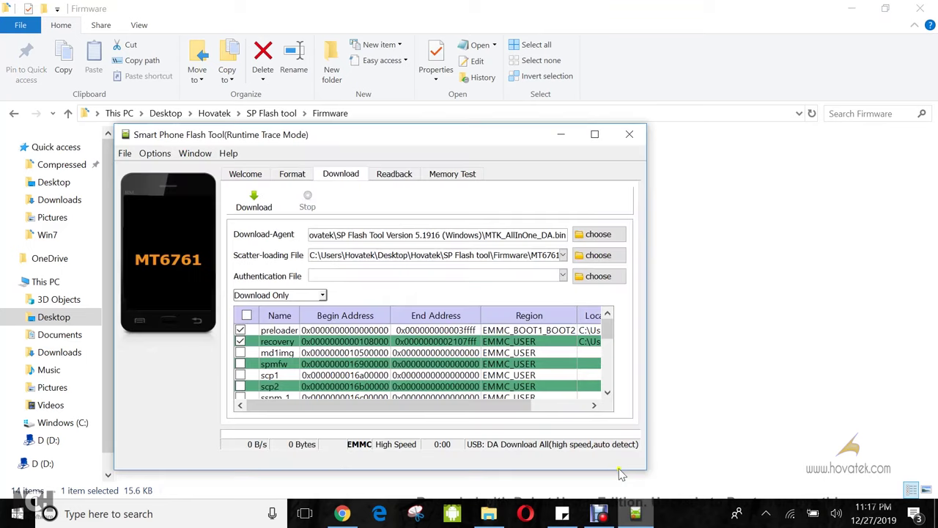
left_click(599, 256)
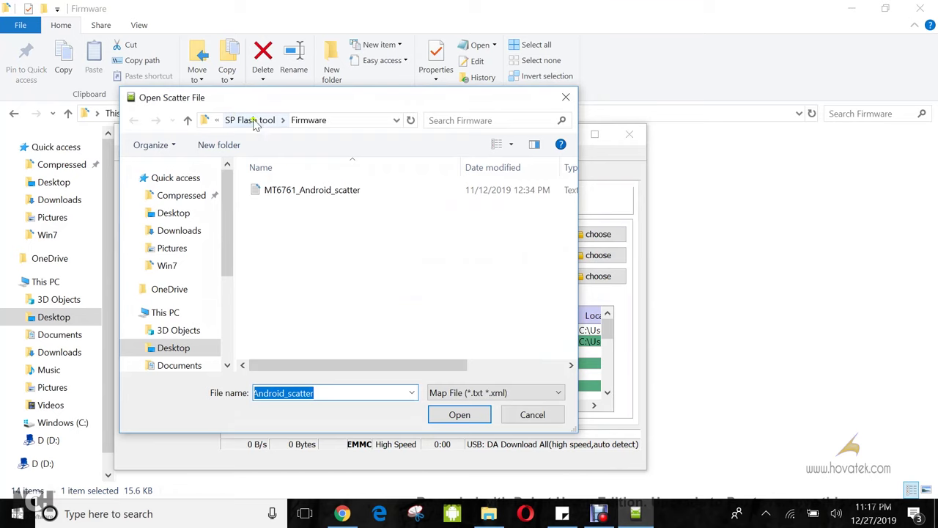
left_click(298, 190)
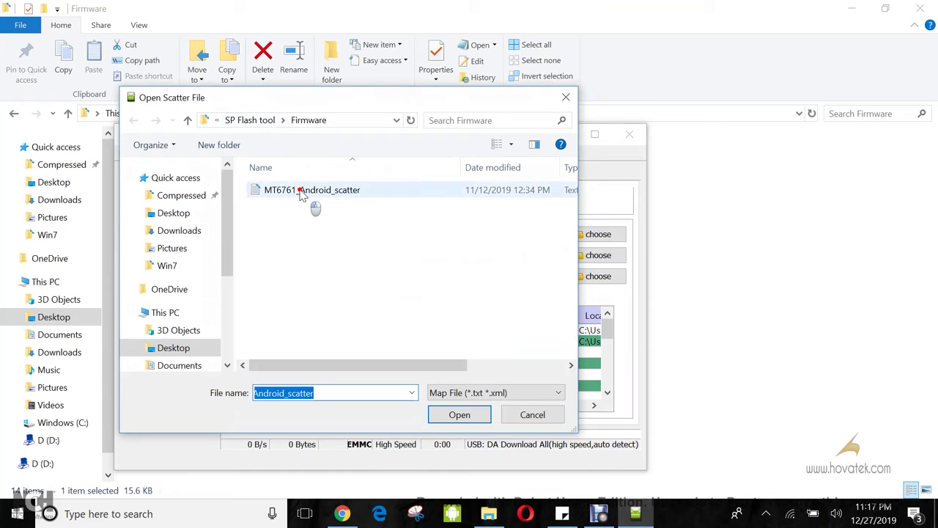
left_click(458, 415)
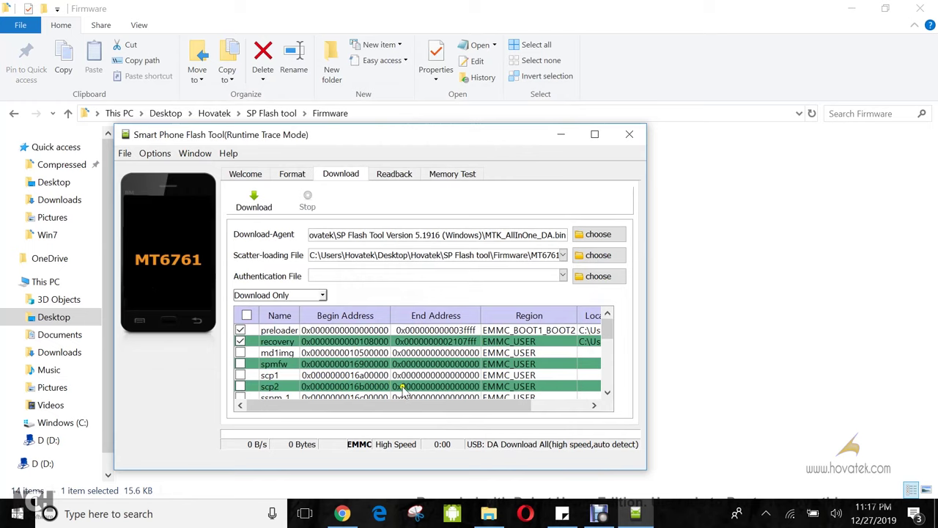
left_click(701, 303)
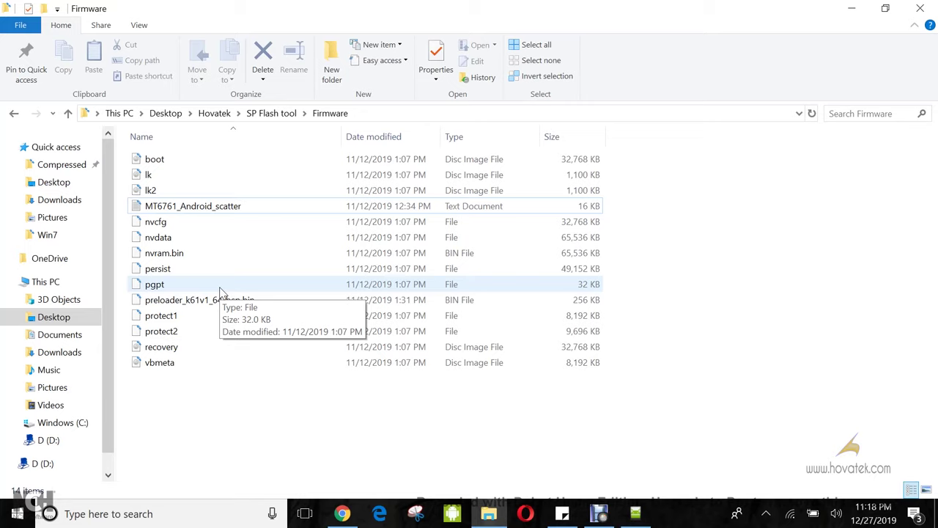
- Open MT6761_Android_scatter in Notepad++, decline the update, and scroll through its partition entries
left_click(183, 208)
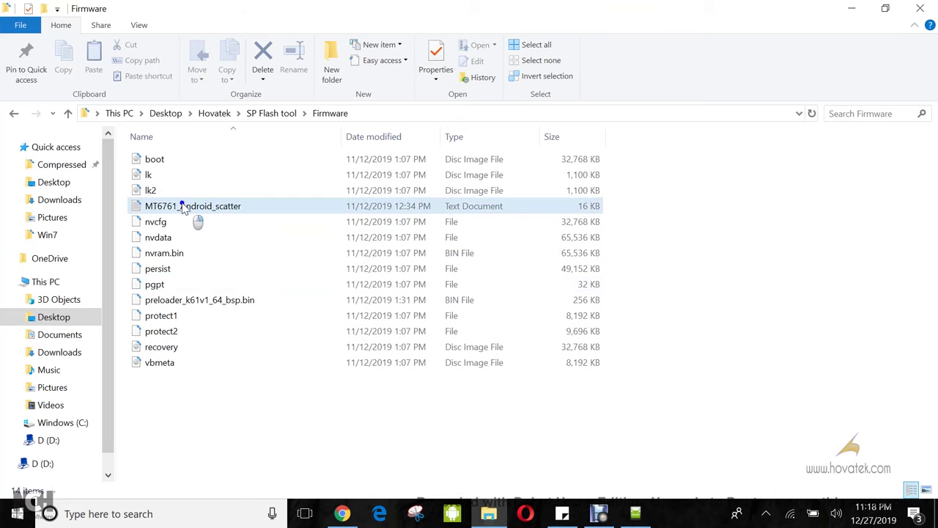
right_click(183, 207)
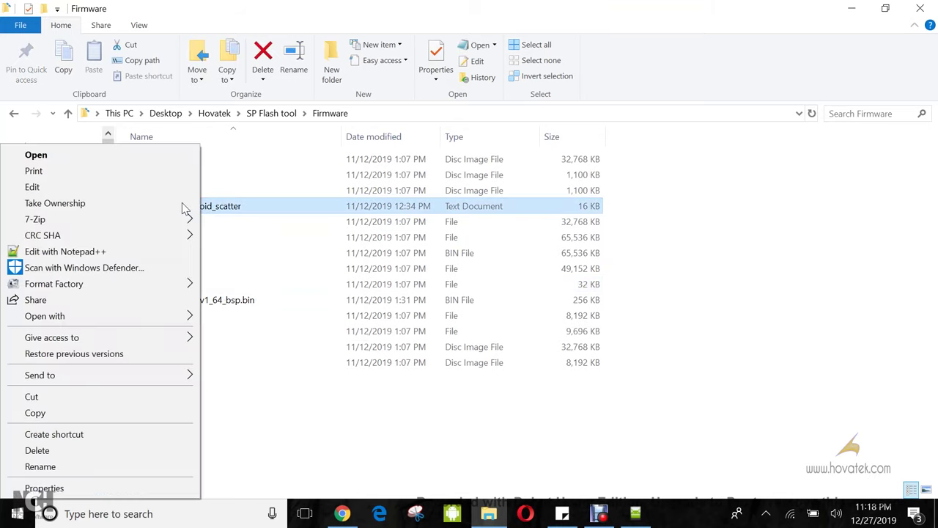
left_click(82, 251)
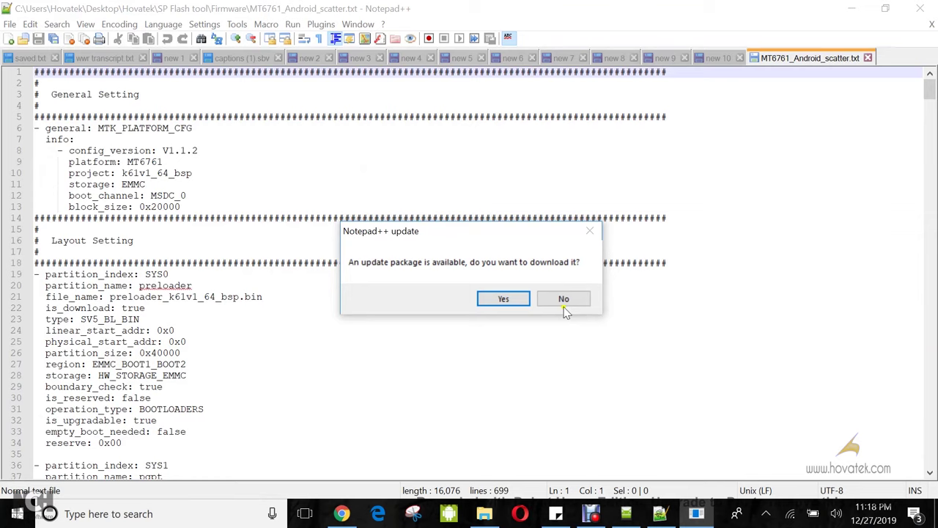
left_click(563, 298)
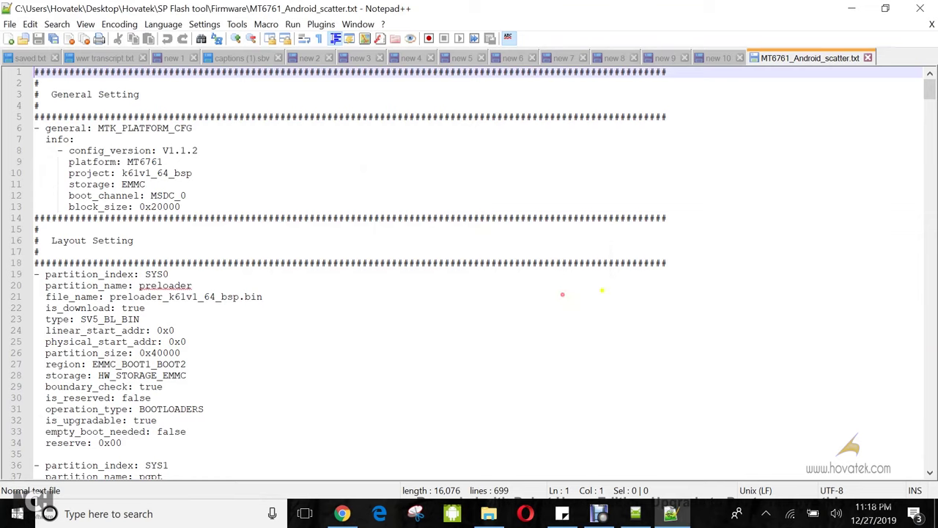
left_click_drag(930, 77, 927, 145)
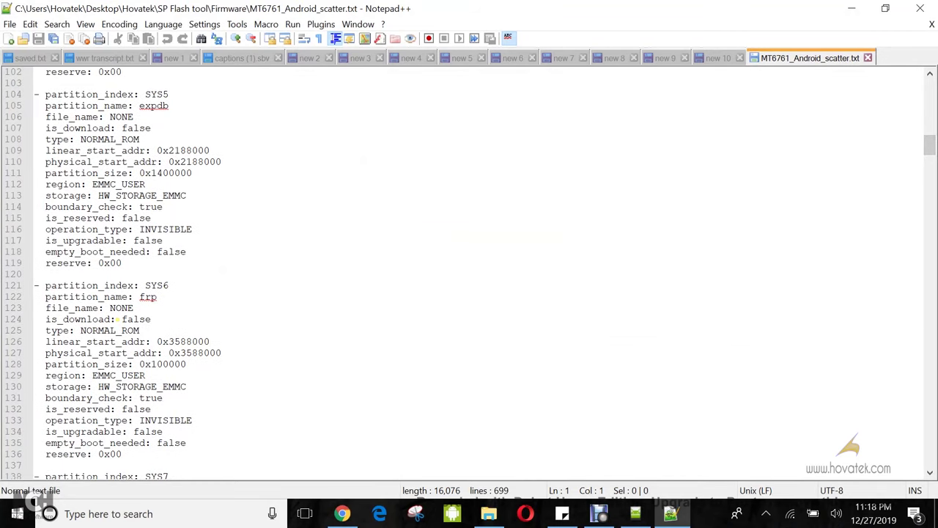
scroll(117, 308, "down", 8)
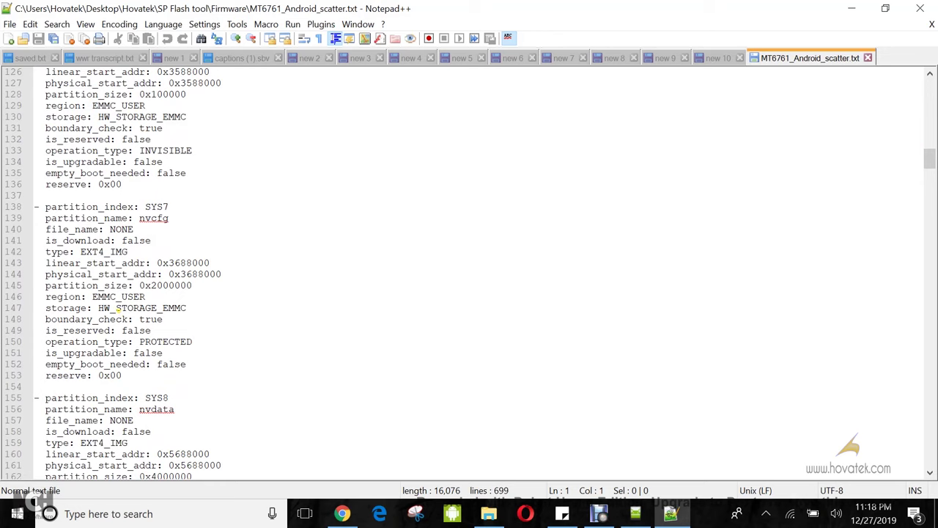
scroll(117, 311, "down", 6)
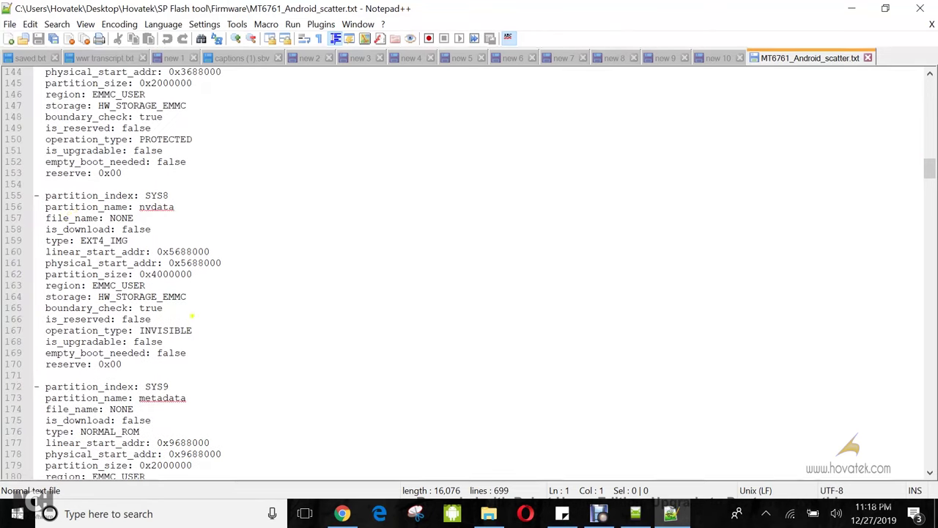
scroll(192, 318, "down", 12)
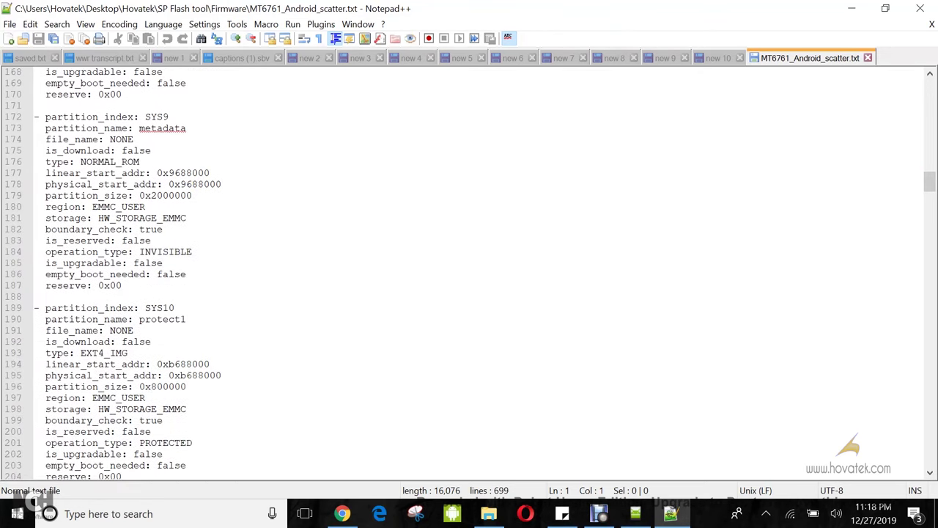
scroll(191, 318, "down", 12)
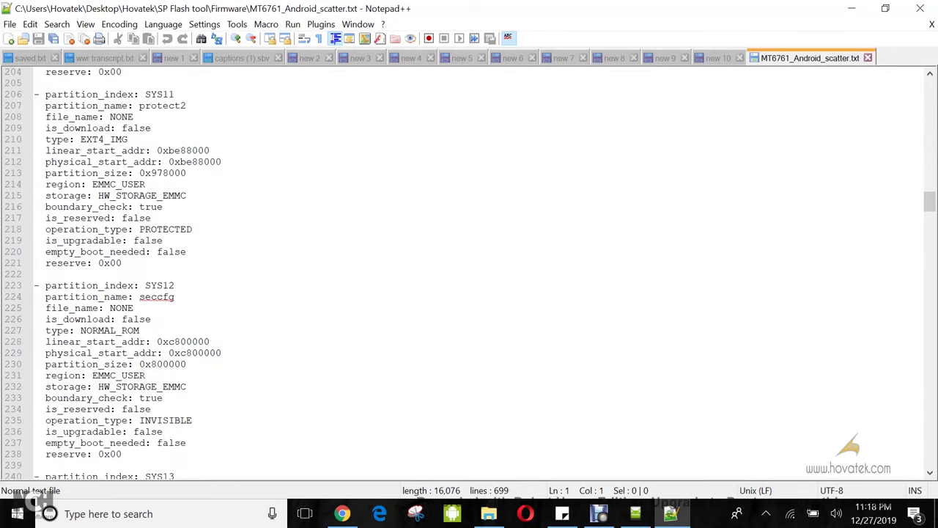
scroll(192, 318, "down", 8)
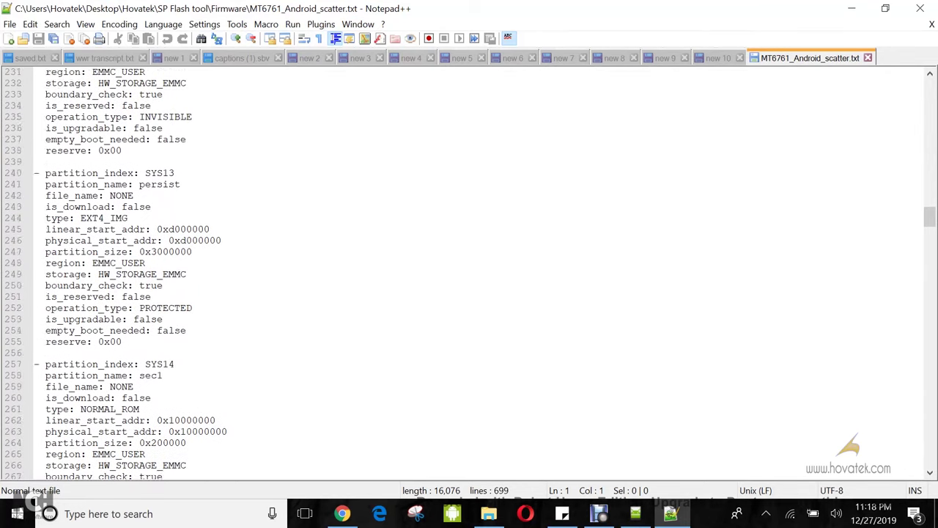
scroll(191, 319, "down", 5)
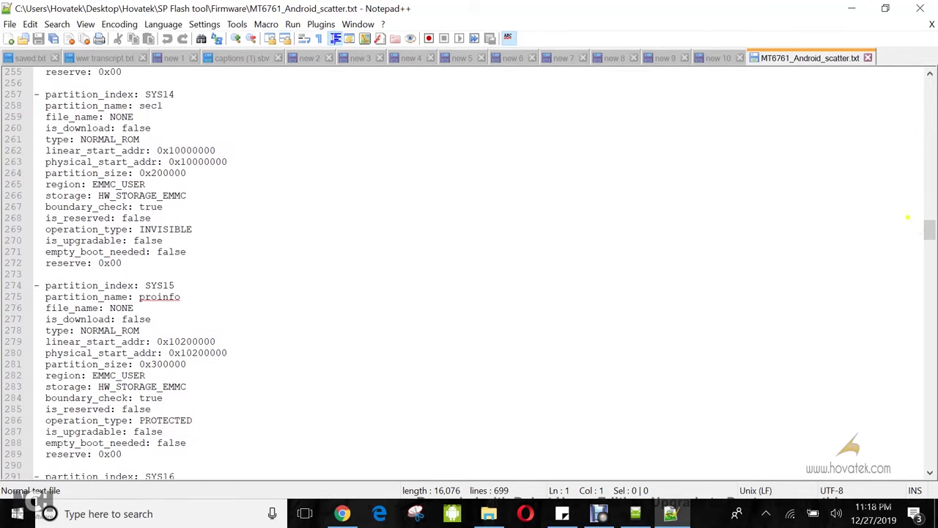
left_click_drag(928, 231, 931, 294)
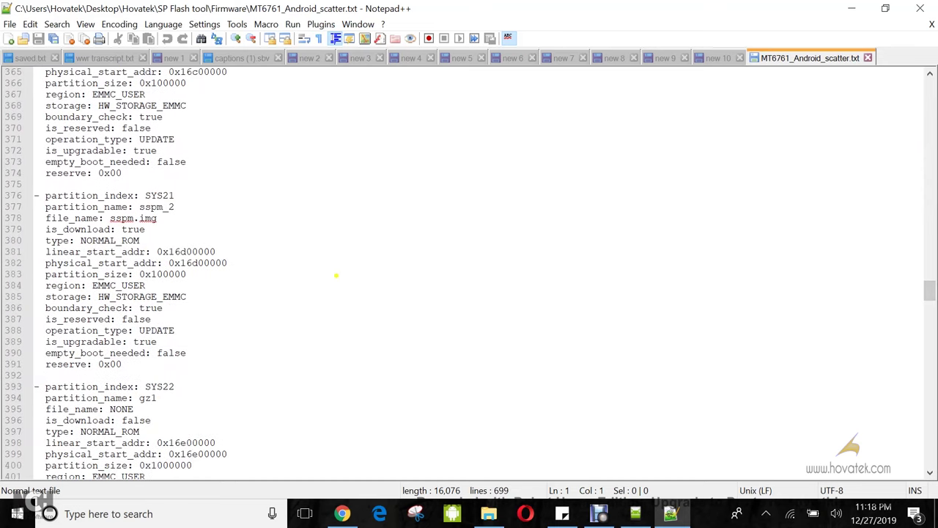
scroll(367, 287, "up", 3)
scroll(469, 271, "up", 1)
scroll(469, 274, "up", 5)
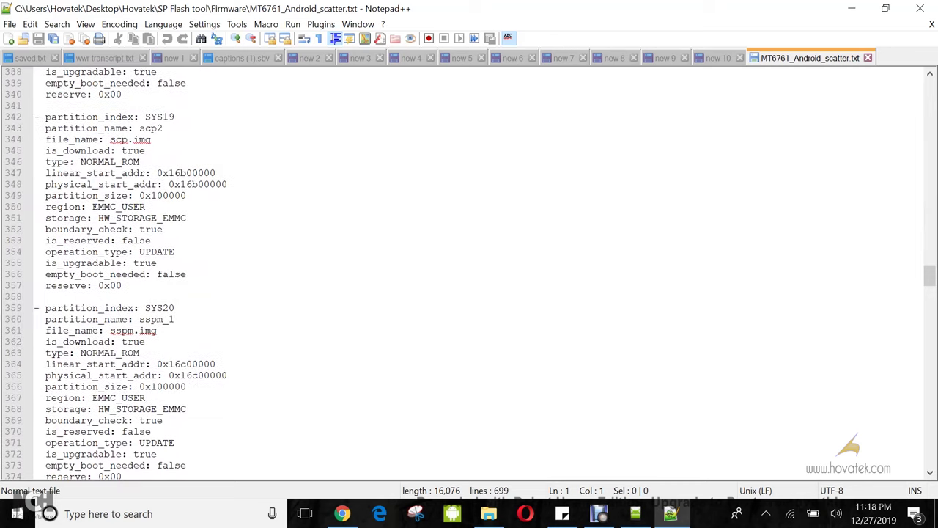
- Search the scatter file for 'boot', then 'boot.img', and highlight the boot partition entry lines
key("ctrl+f")
type("boot")
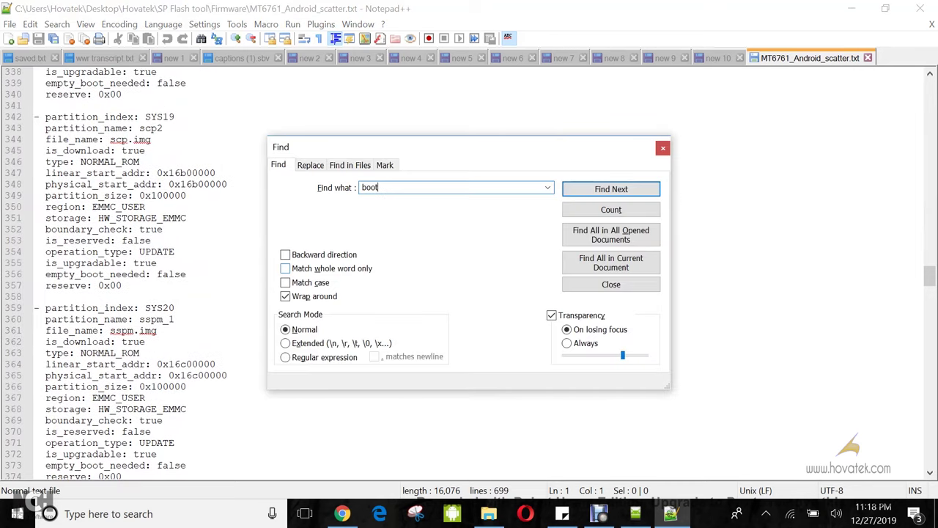
key("Return")
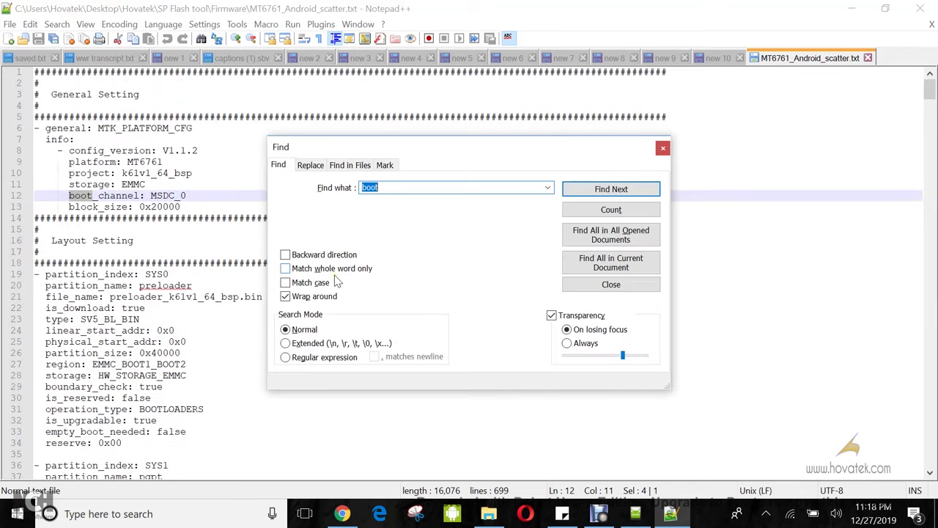
key("End")
type(".img")
key("Return")
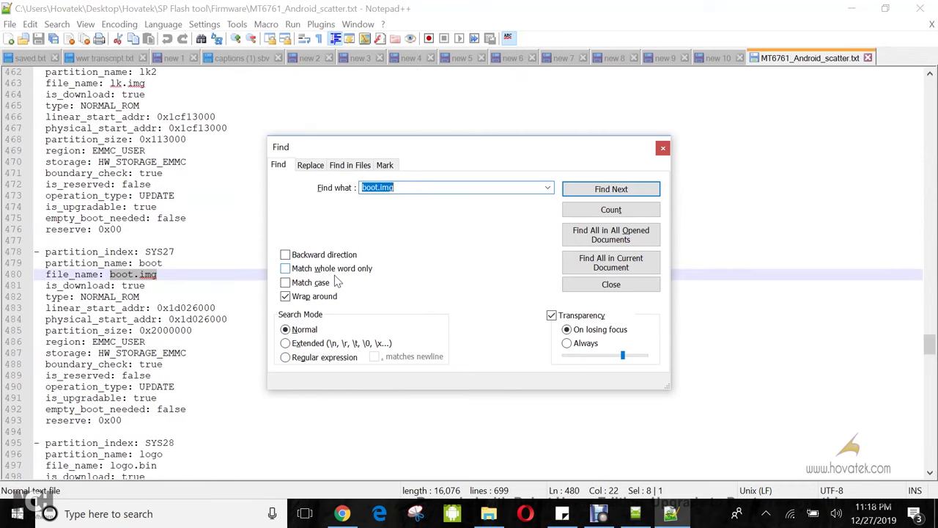
left_click(663, 148)
mouse_move(46, 263)
left_mouse_down()
mouse_move(183, 258)
mouse_move(127, 274)
mouse_move(45, 275)
left_mouse_up()
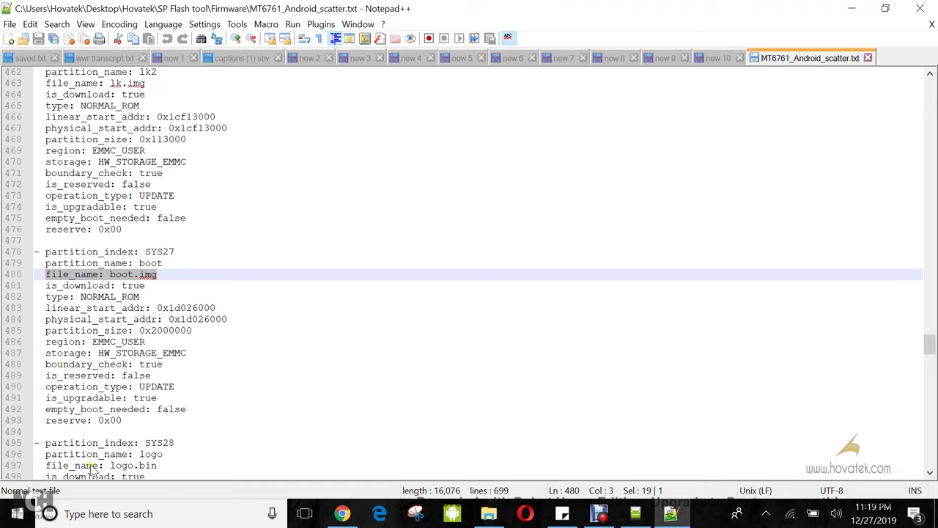
left_click(492, 515)
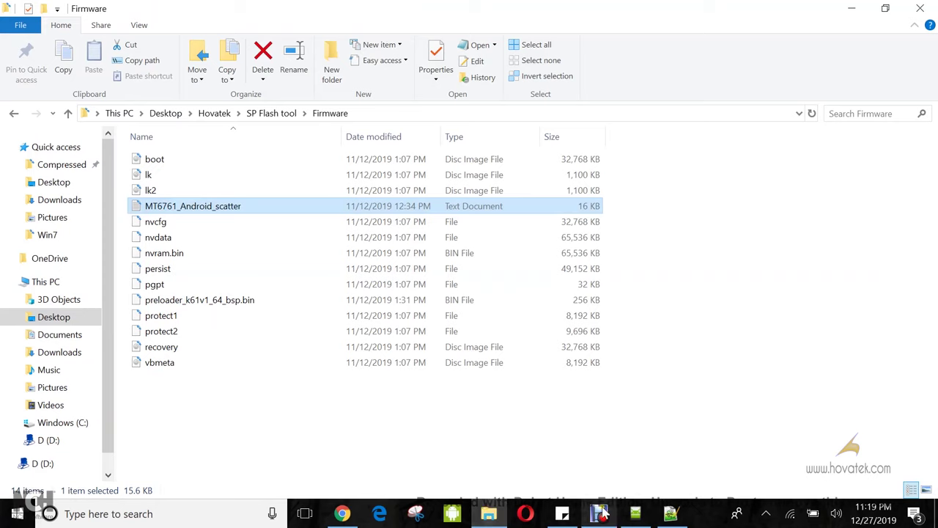
- Bring SP Flash Tool forward, reposition its window, and focus the Authentication File field
left_click(636, 513)
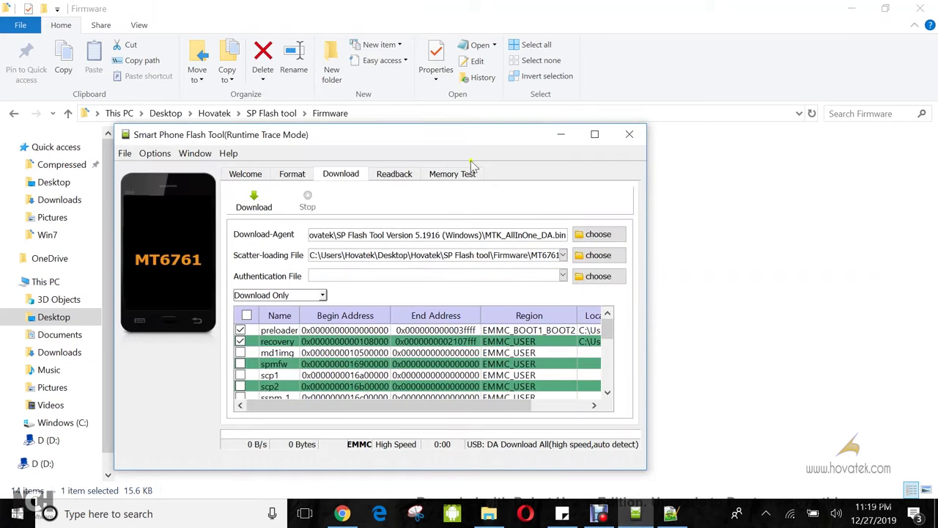
left_click_drag(435, 129, 535, 89)
left_click(524, 238)
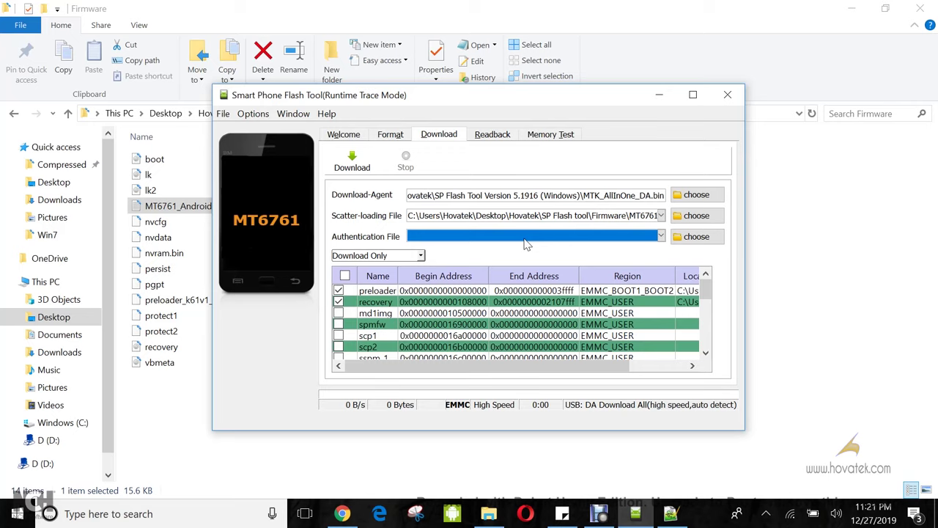
left_click(416, 257)
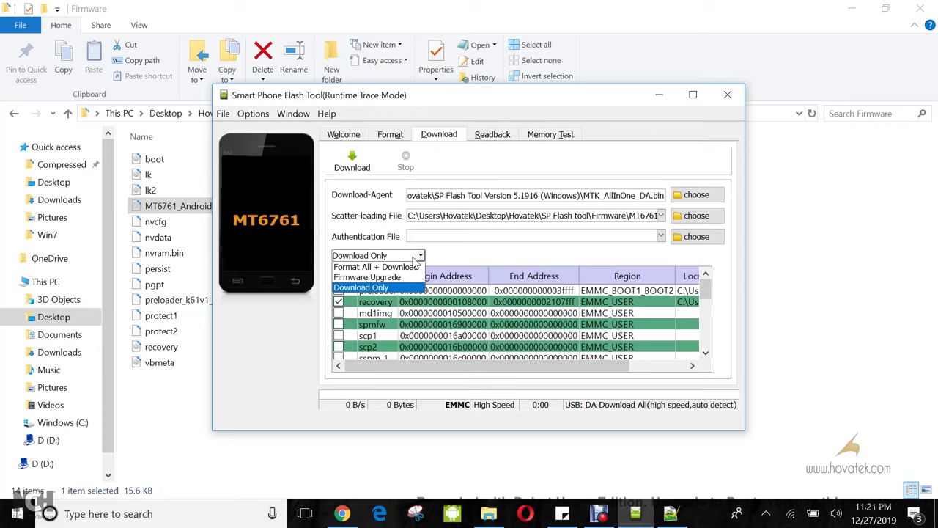
left_click(372, 288)
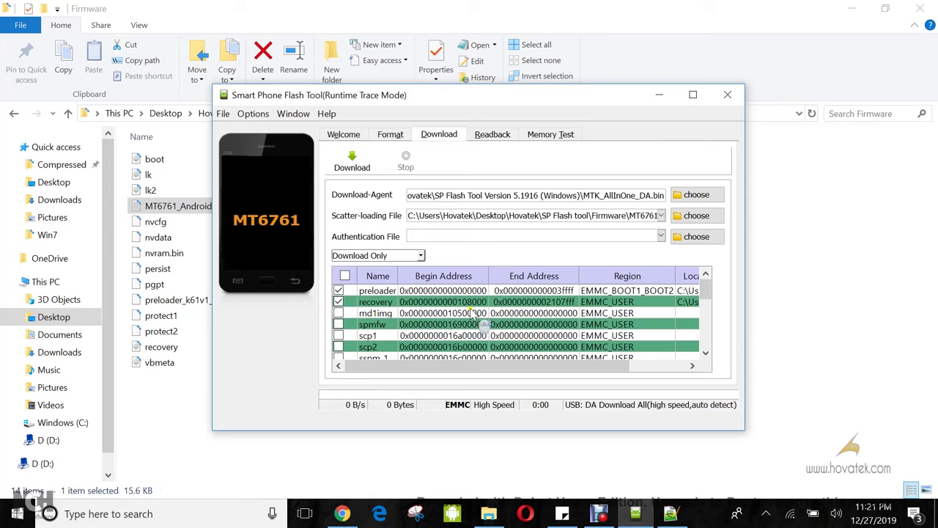
- Glance at the scatter file in Notepad++, then return to SP Flash Tool's partition list
scroll(477, 314, "down", 5)
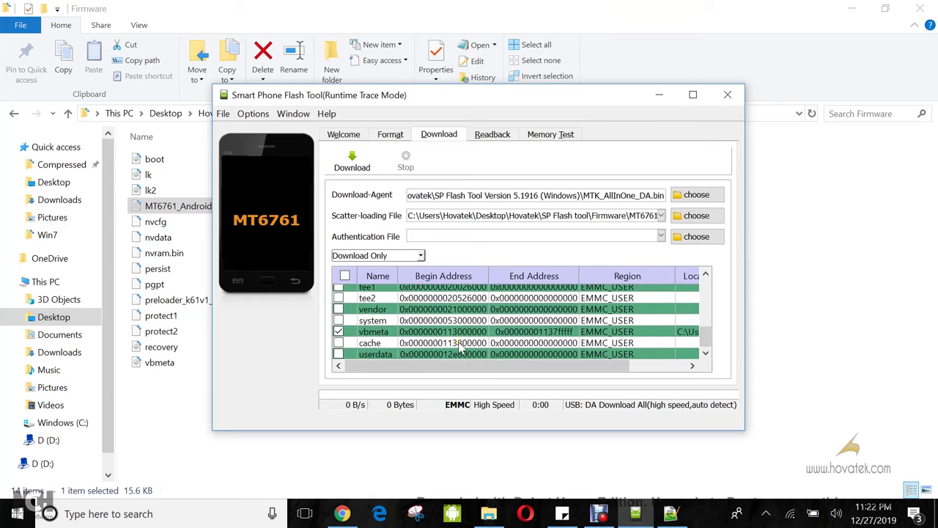
scroll(461, 350, "up", 5)
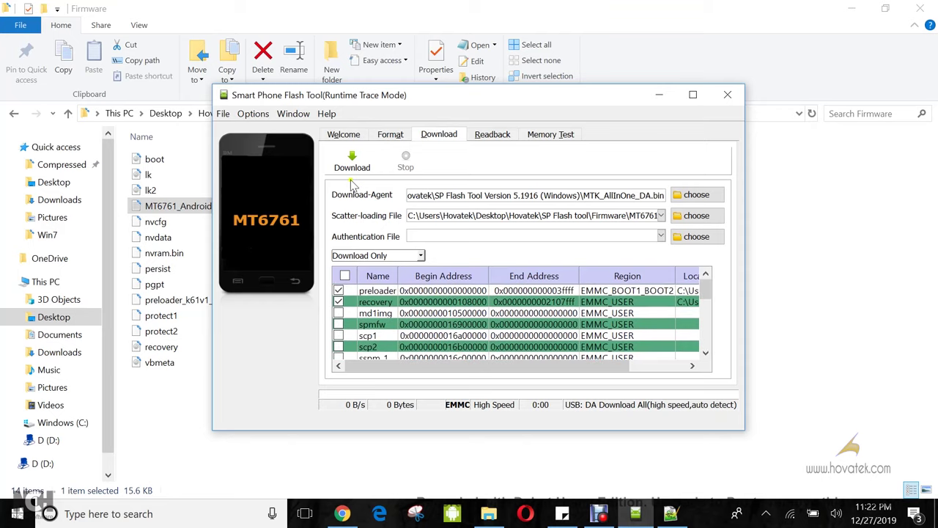
left_click(170, 372)
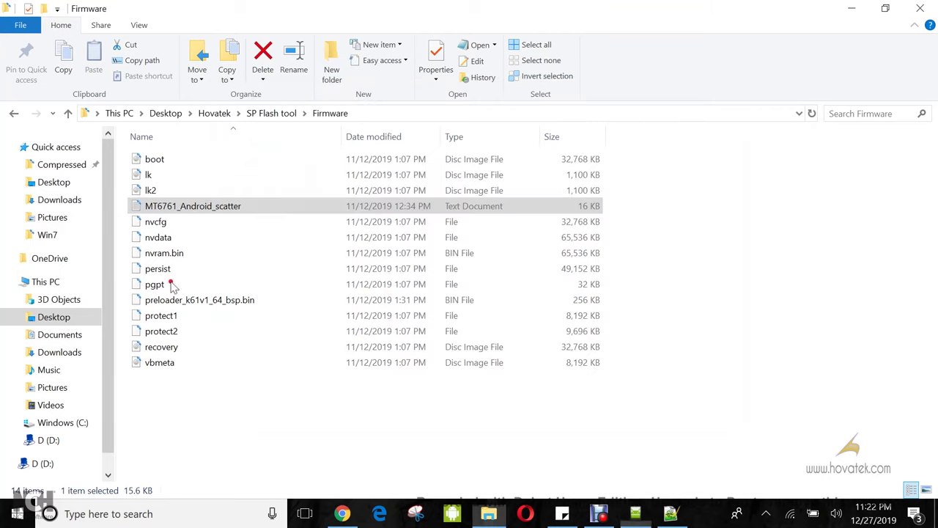
left_click(667, 516)
left_click(663, 516)
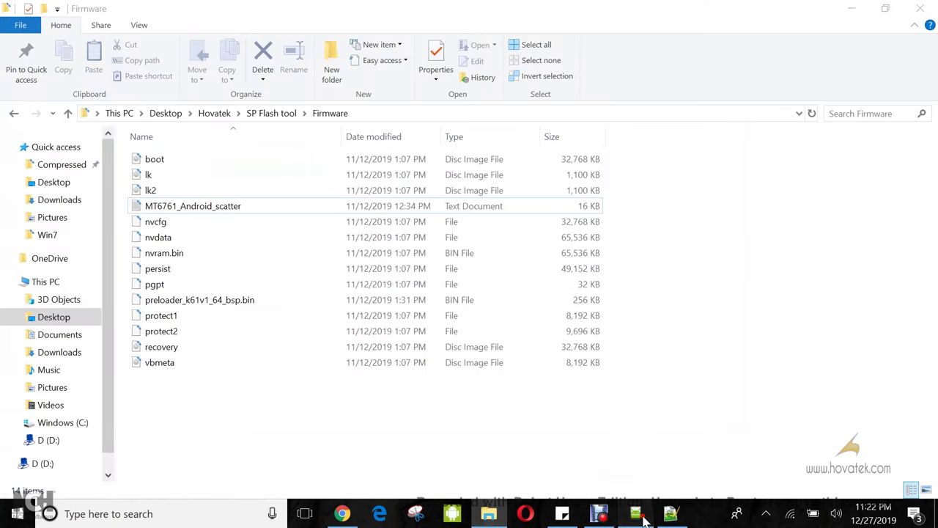
left_click(635, 514)
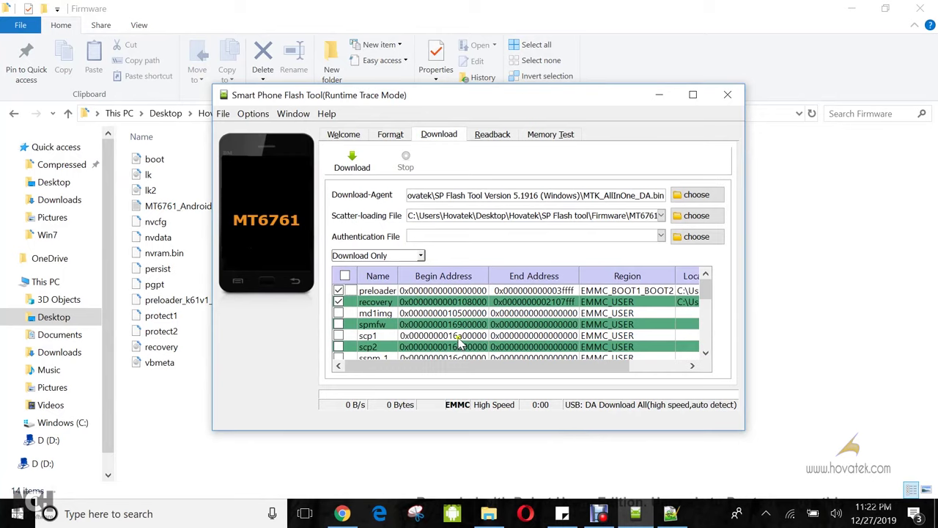
- Clear all partition ticks and tick only the recovery partition
left_click(338, 301)
left_click(345, 276)
left_click(338, 301)
left_click(552, 372)
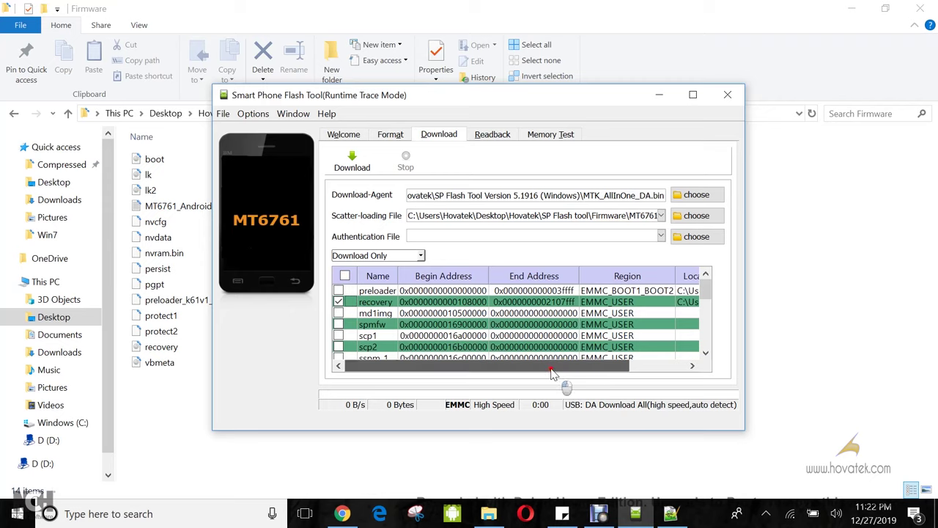
left_click_drag(552, 372, 453, 344)
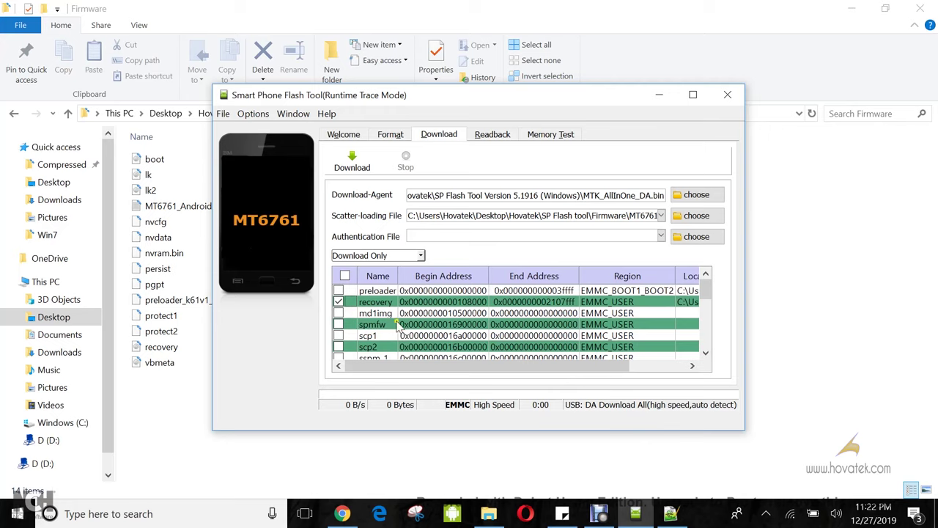
left_click_drag(462, 367, 622, 374)
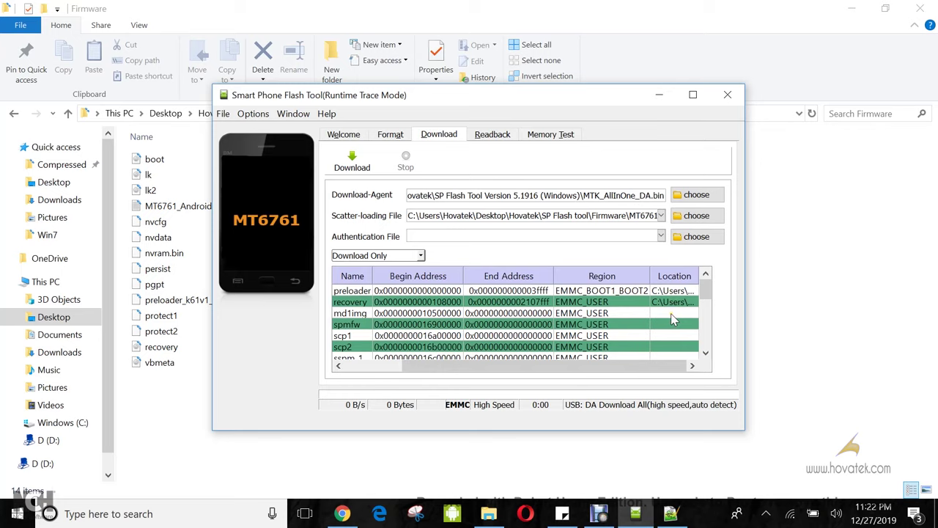
left_click_drag(606, 369, 411, 373)
- Briefly tick and untick md1img, leaving recovery as the only ticked partition
left_click(338, 313)
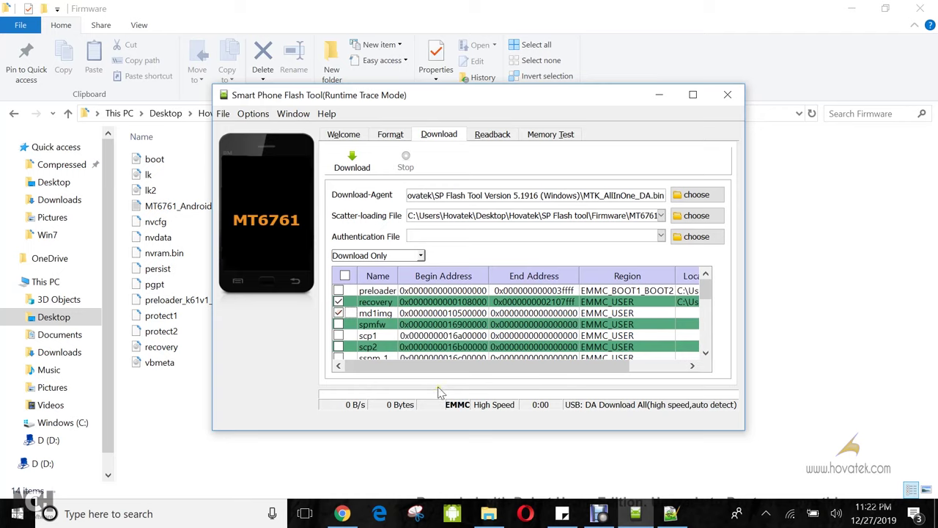
left_click(339, 313)
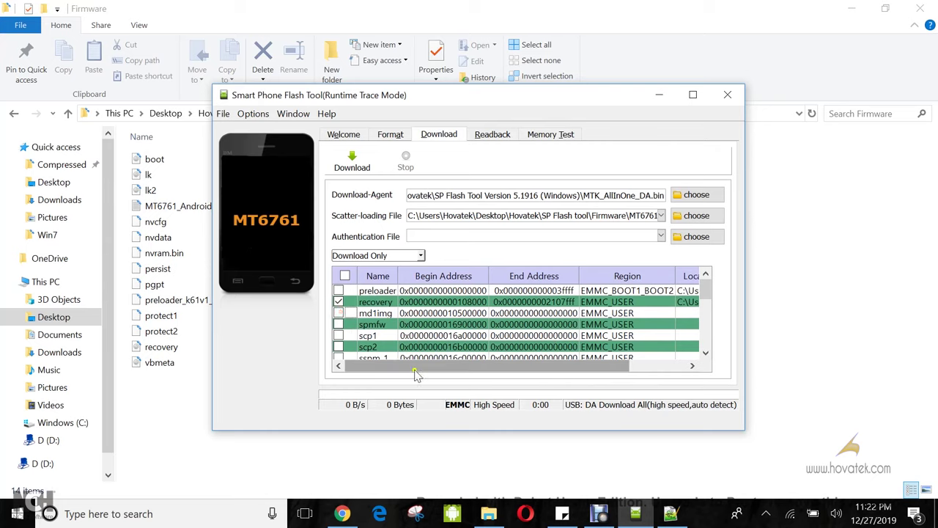
left_click_drag(418, 374, 435, 381)
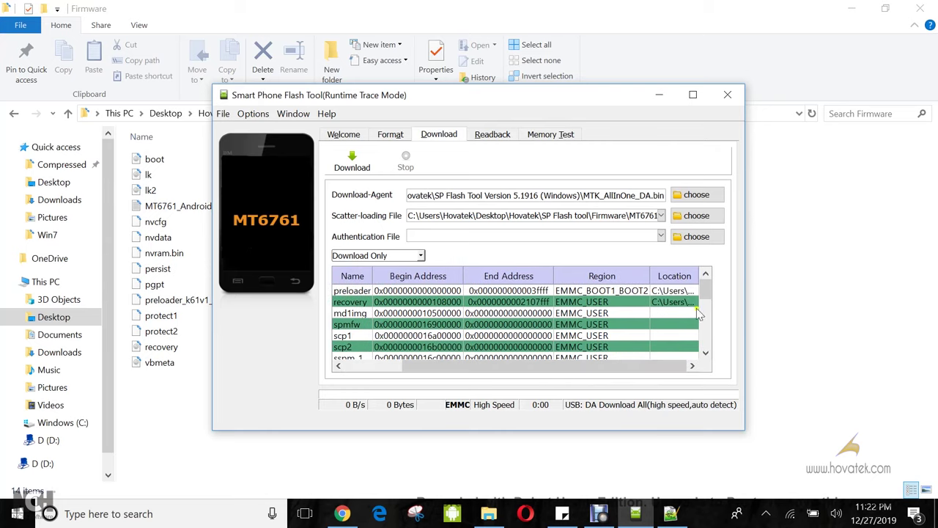
left_click(530, 367)
left_click_drag(530, 368, 387, 362)
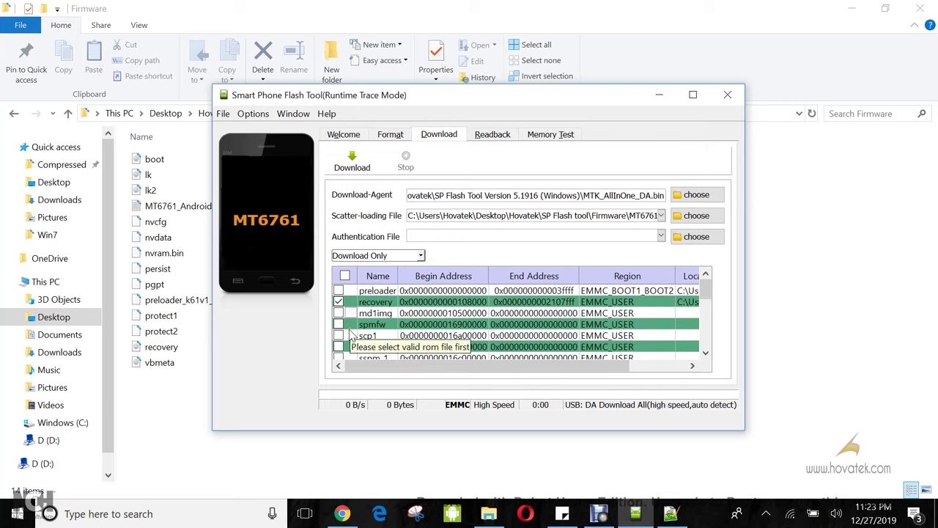
left_click_drag(387, 366, 326, 379)
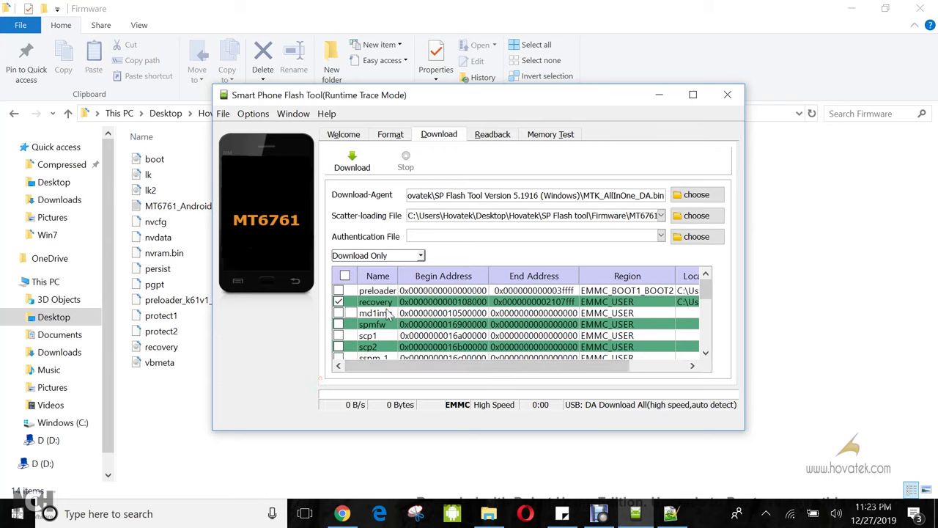
left_click(353, 167)
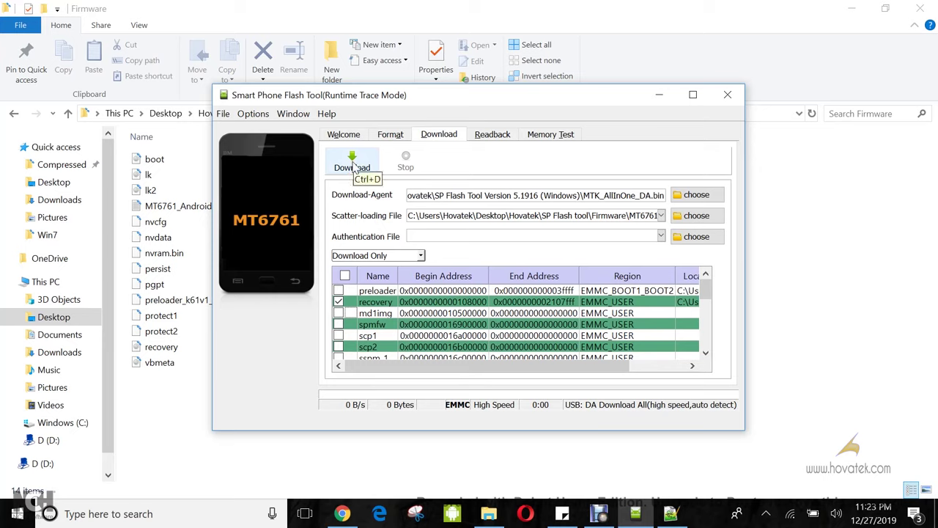
left_click(354, 167)
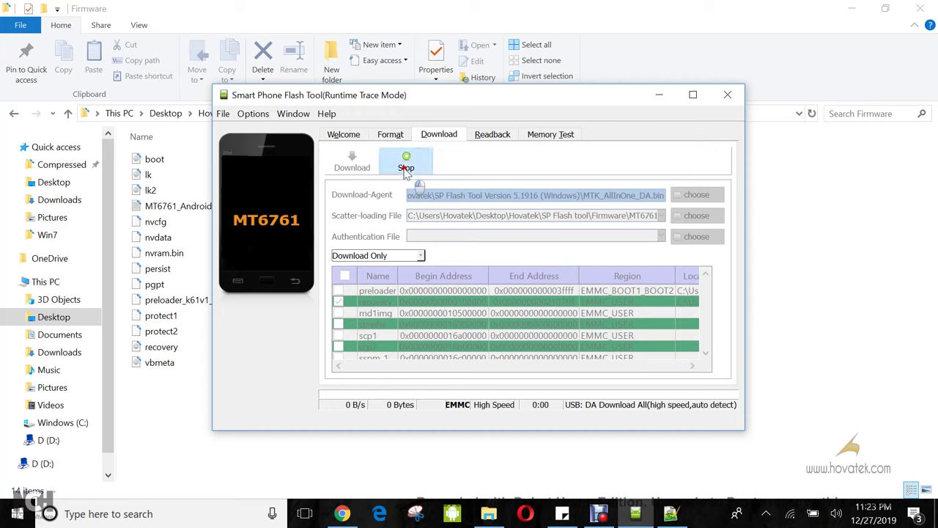
left_click(407, 169)
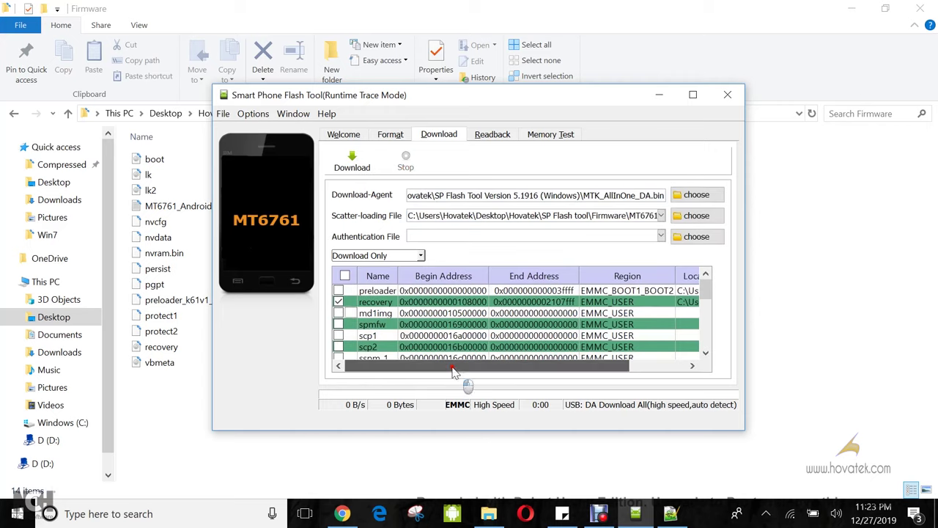
left_click_drag(453, 372, 491, 372)
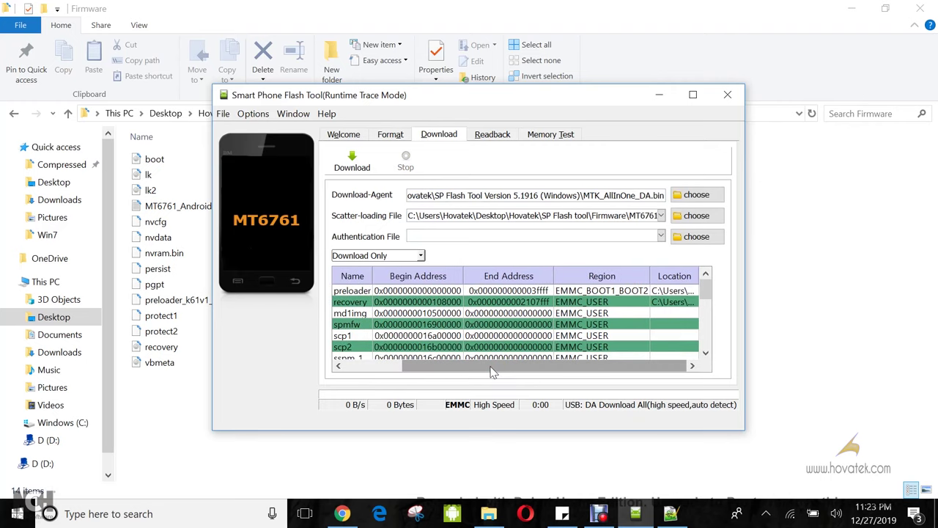
left_click_drag(492, 372, 449, 385)
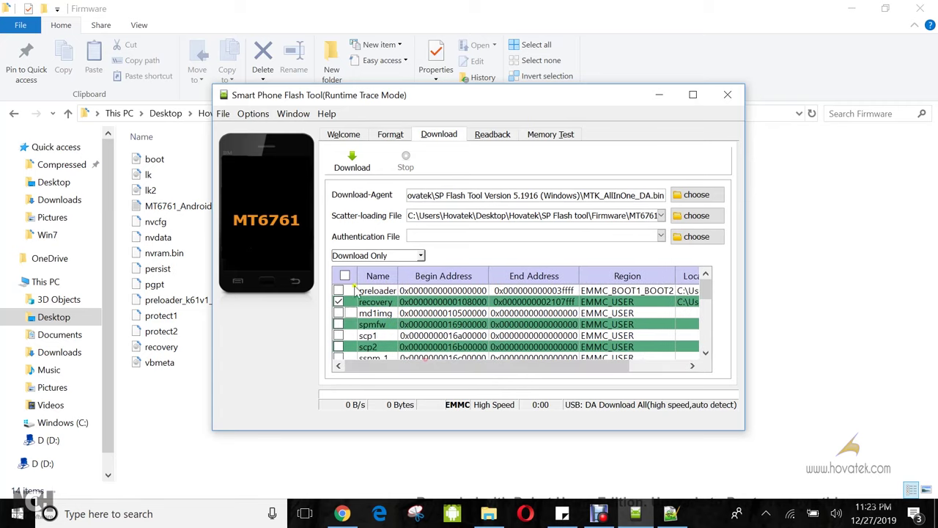
left_click_drag(611, 377, 718, 363)
double_click(673, 302)
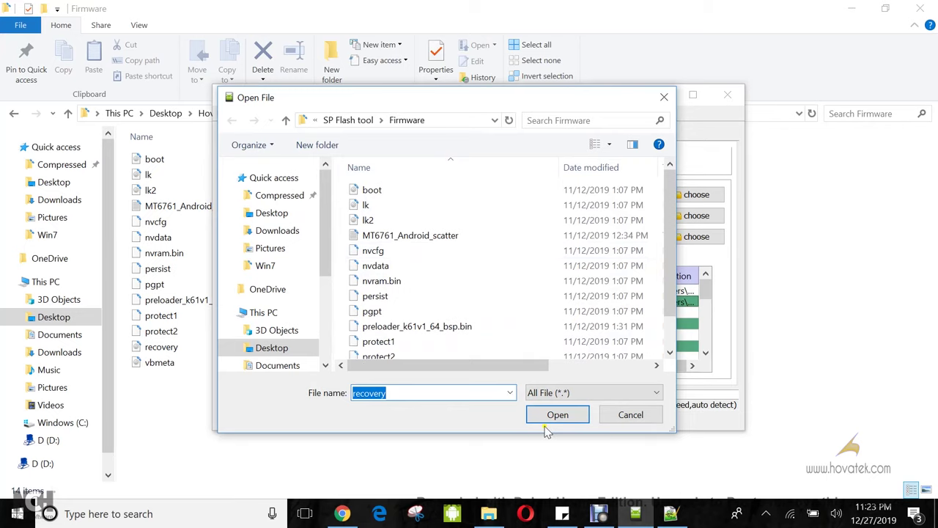
left_click(630, 415)
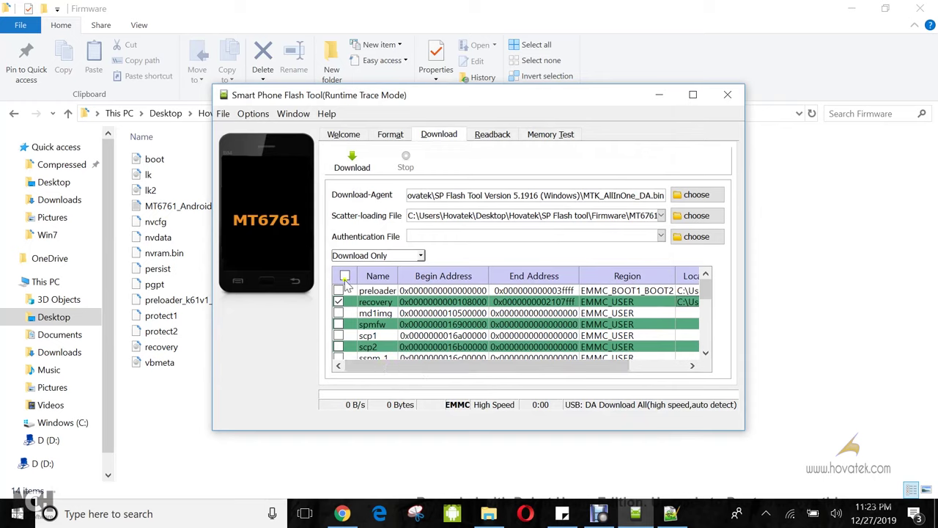
- Start the download to flash the recovery partition and move the window down and left
left_click(352, 165)
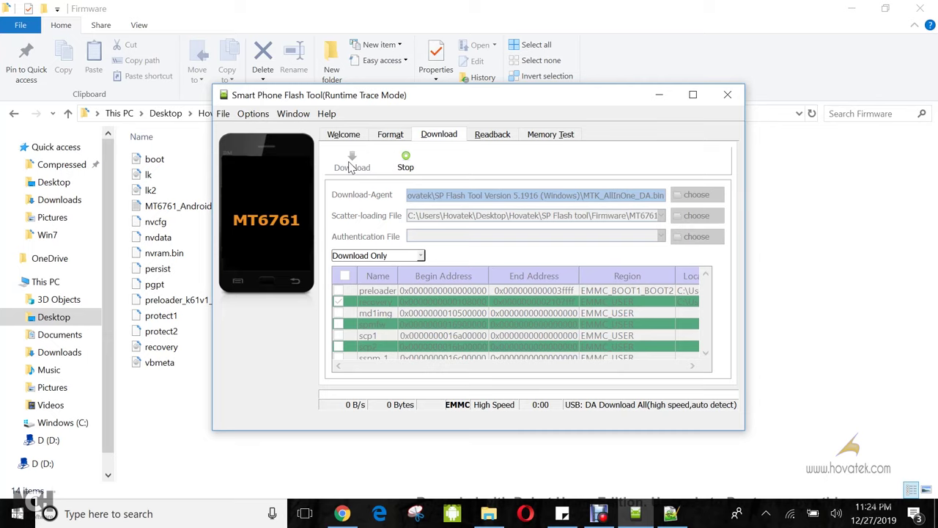
left_click(464, 100)
left_click_drag(464, 100, 370, 141)
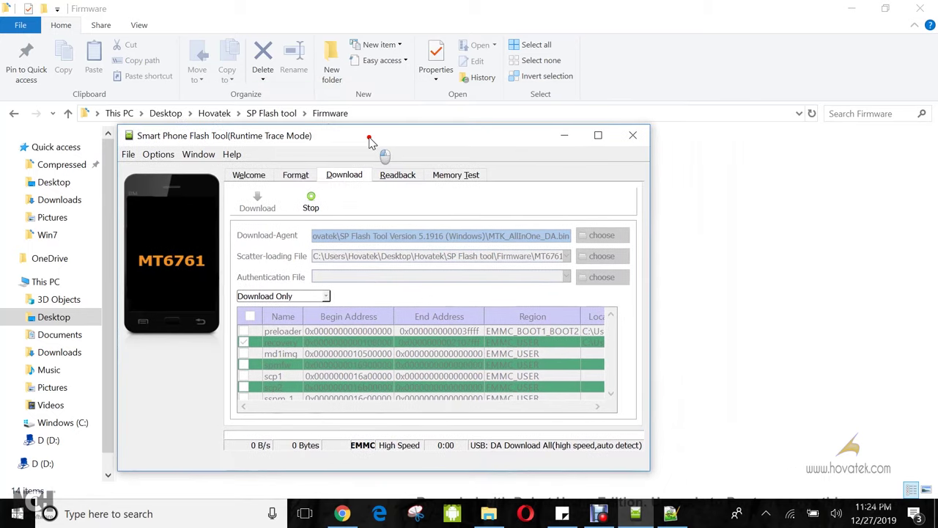